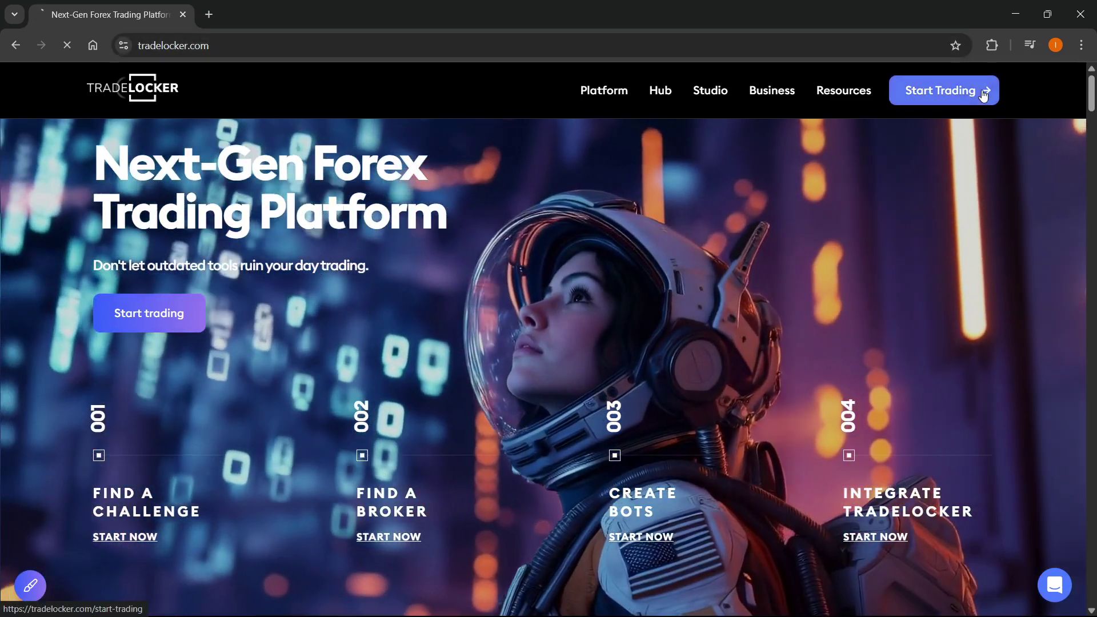
# Step: Choose Start Trading, then Start now under Brokers to find a TradeLocker broker
pyautogui.click(983, 92)
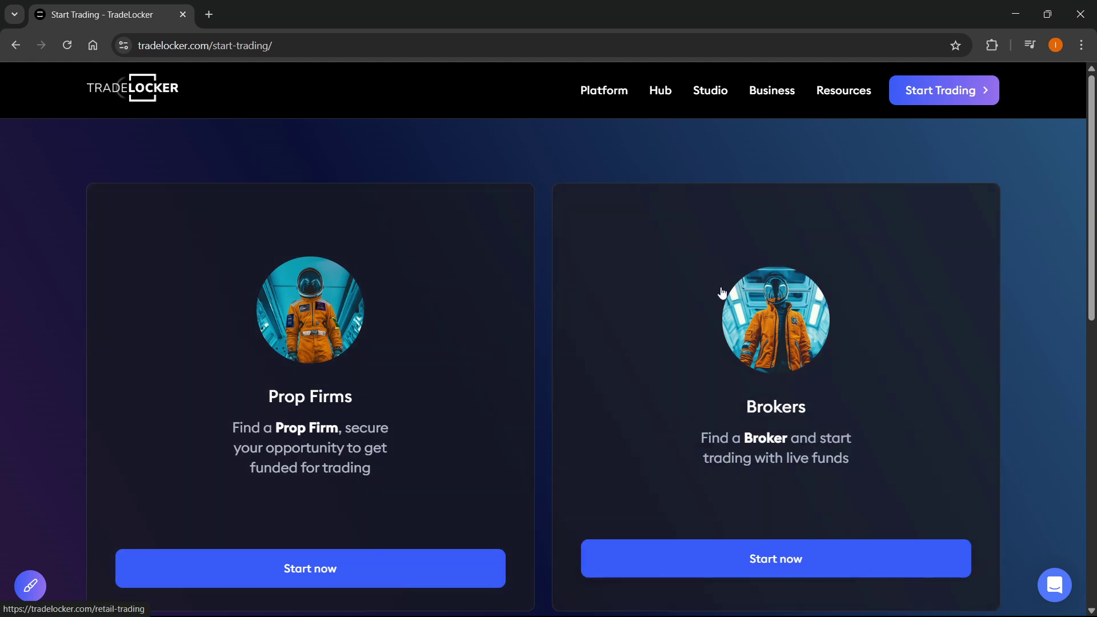
pyautogui.click(774, 556)
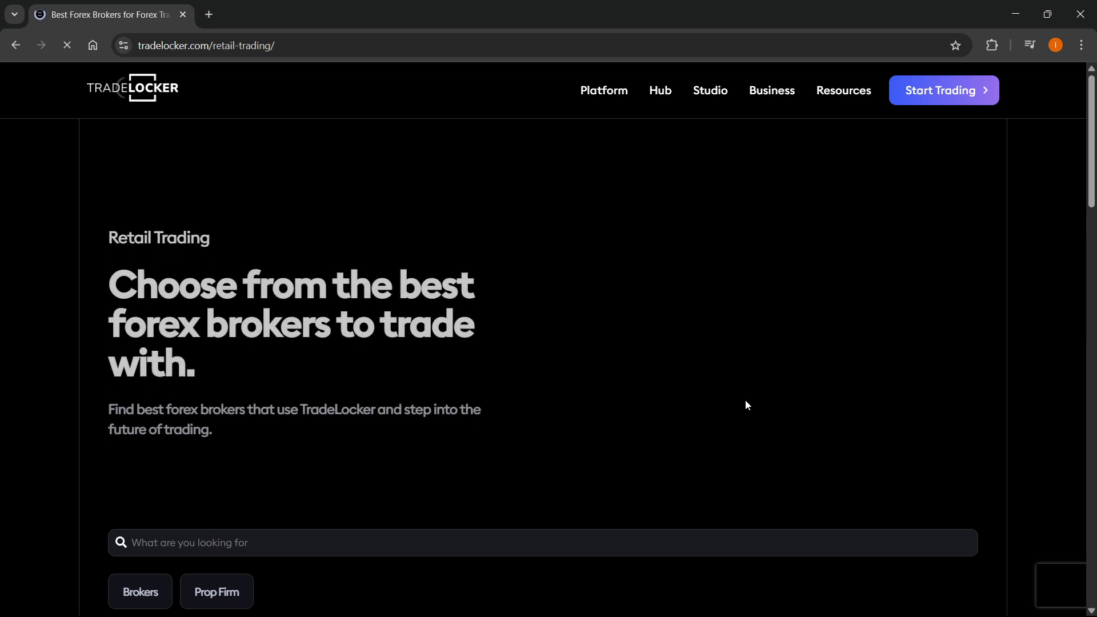
pyautogui.scroll(-4, 441, 328)
pyautogui.scroll(-2, 404, 304)
pyautogui.scroll(2, 373, 309)
pyautogui.scroll(-3, 385, 317)
pyautogui.scroll(1, 558, 326)
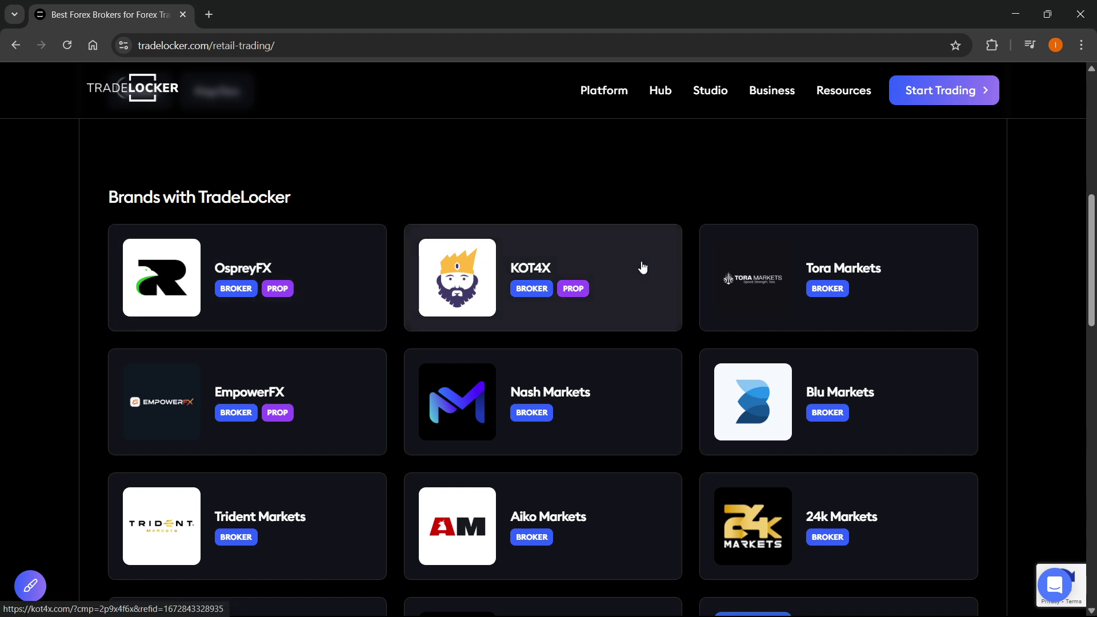
pyautogui.scroll(-2, 724, 250)
pyautogui.scroll(-2, 669, 290)
pyautogui.scroll(-2, 584, 283)
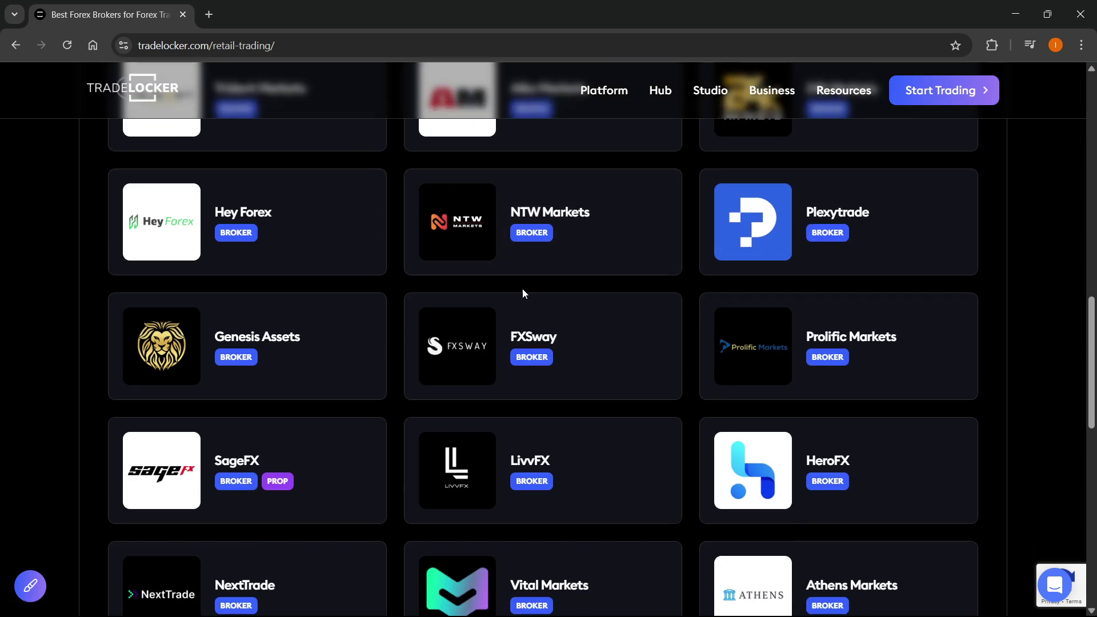
pyautogui.scroll(-3, 538, 318)
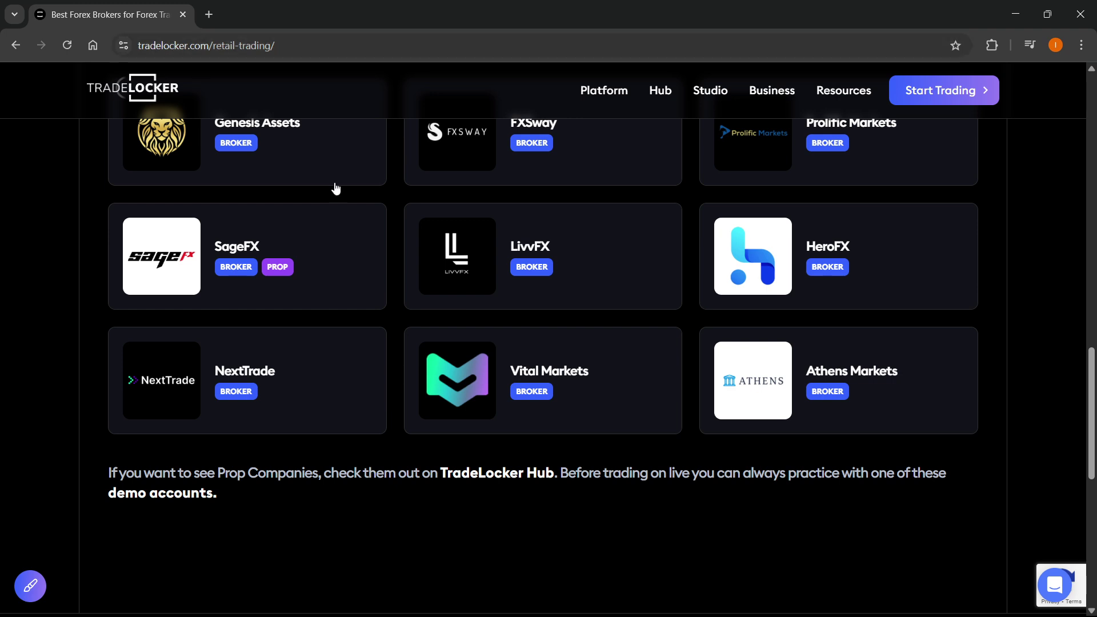
pyautogui.scroll(1, 414, 403)
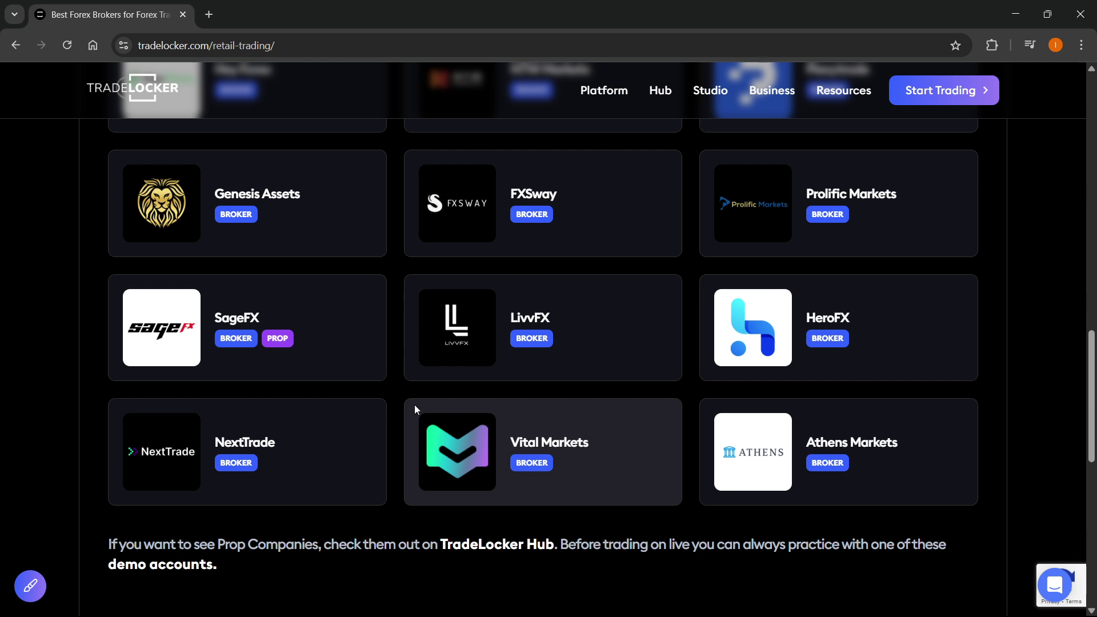
pyautogui.scroll(2, 415, 403)
pyautogui.scroll(2, 416, 424)
pyautogui.scroll(2, 454, 415)
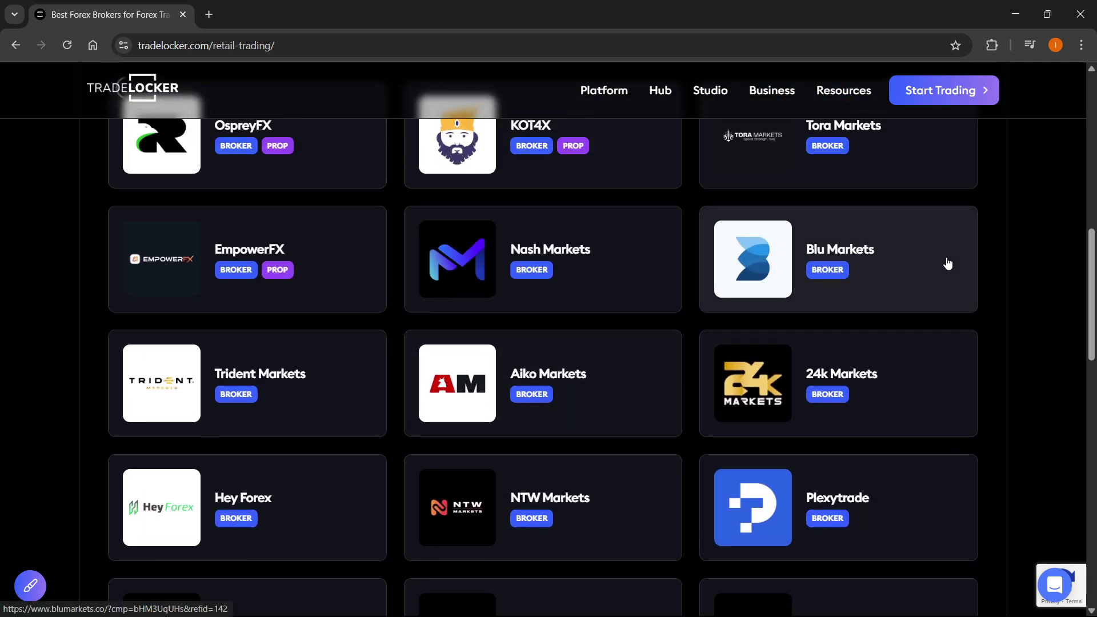
pyautogui.scroll(2, 899, 282)
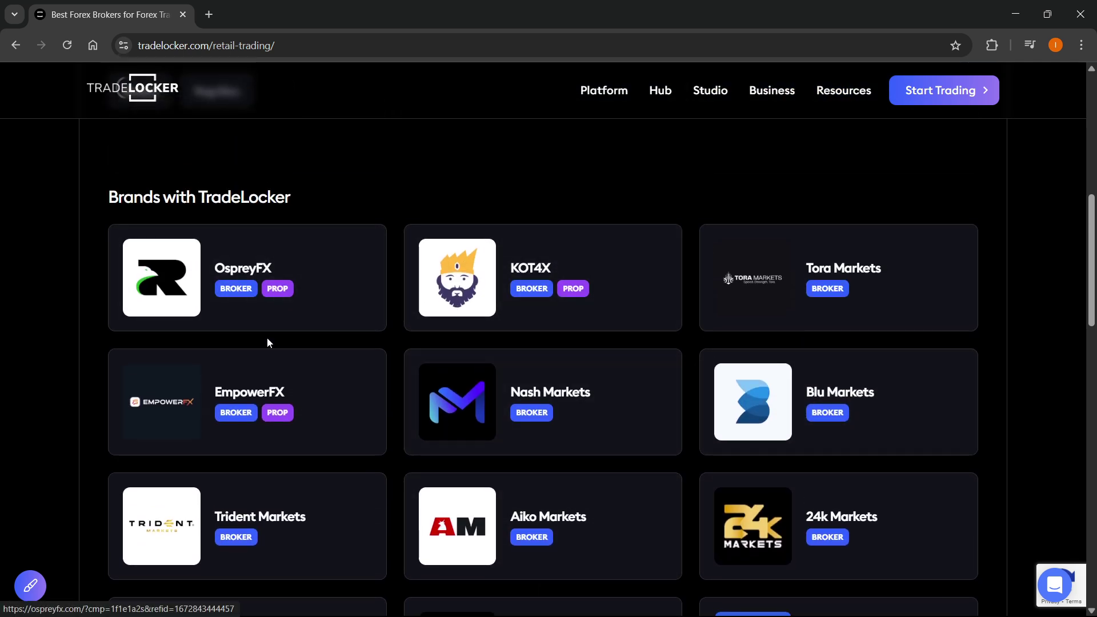
pyautogui.scroll(-3, 248, 343)
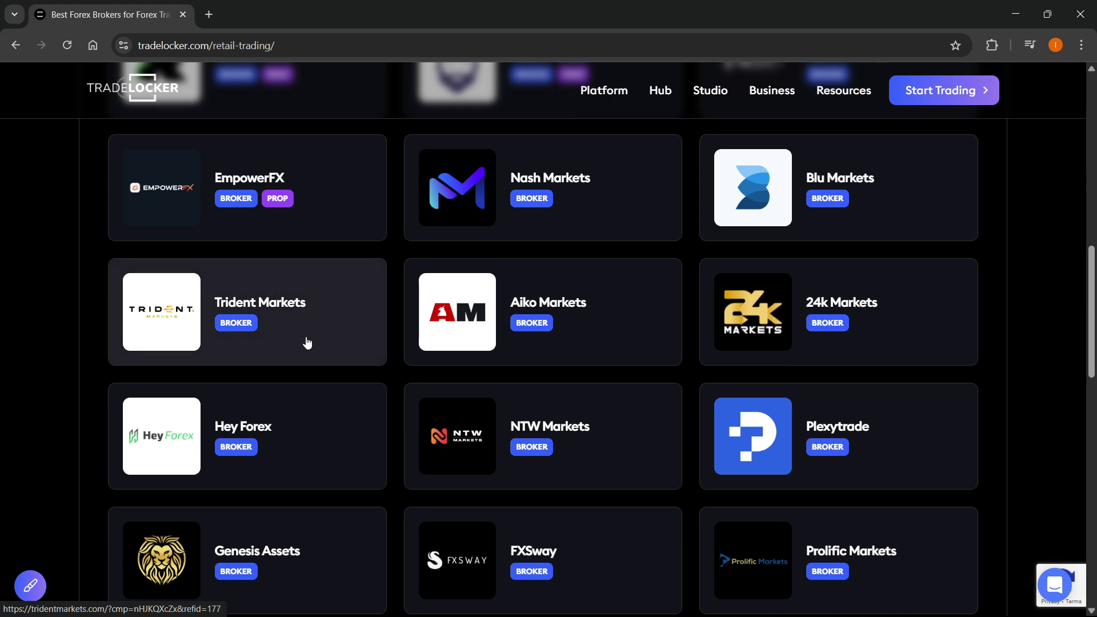
pyautogui.scroll(2, 307, 343)
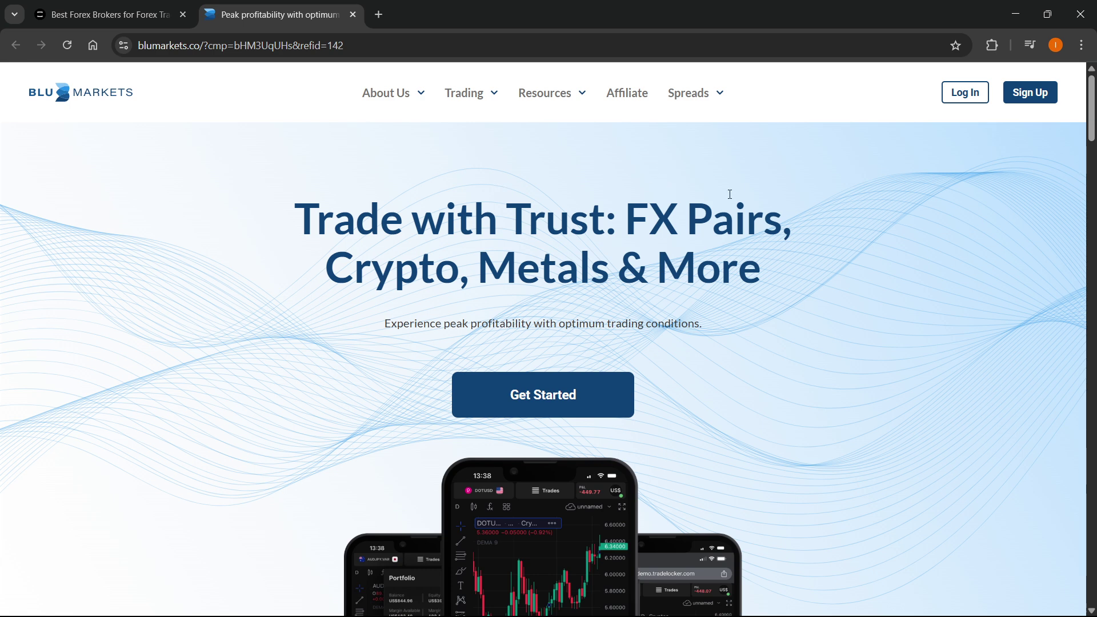
# Step: Close the Blu Markets homepage tab and open My Accounts on the Dashboard tab
pyautogui.click(103, 14)
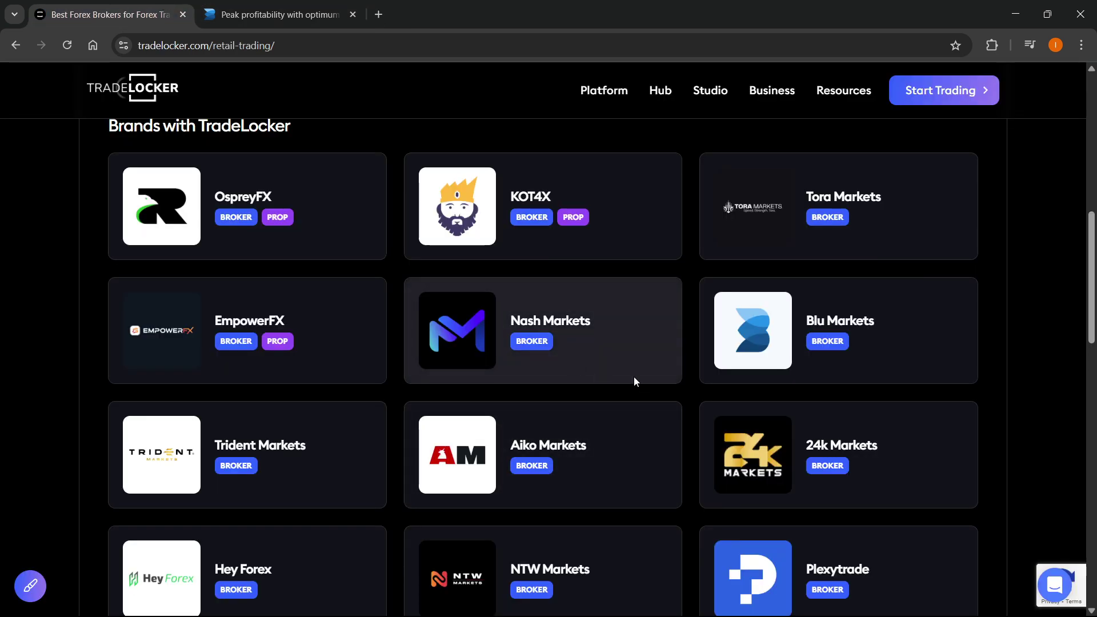
pyautogui.click(279, 15)
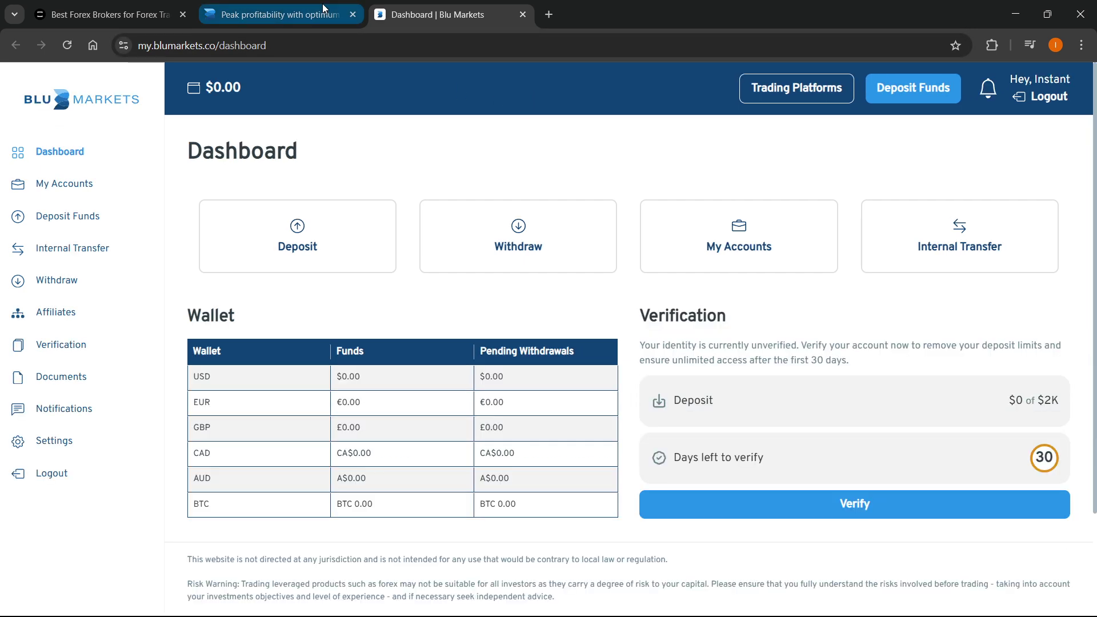
pyautogui.middleClick(316, 5)
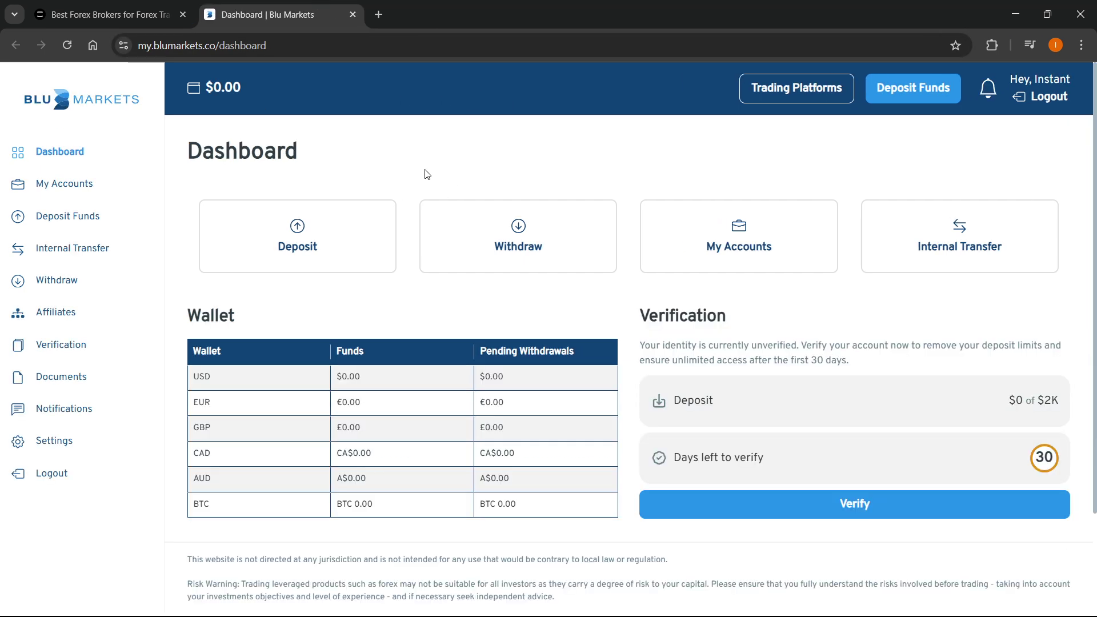
pyautogui.click(108, 10)
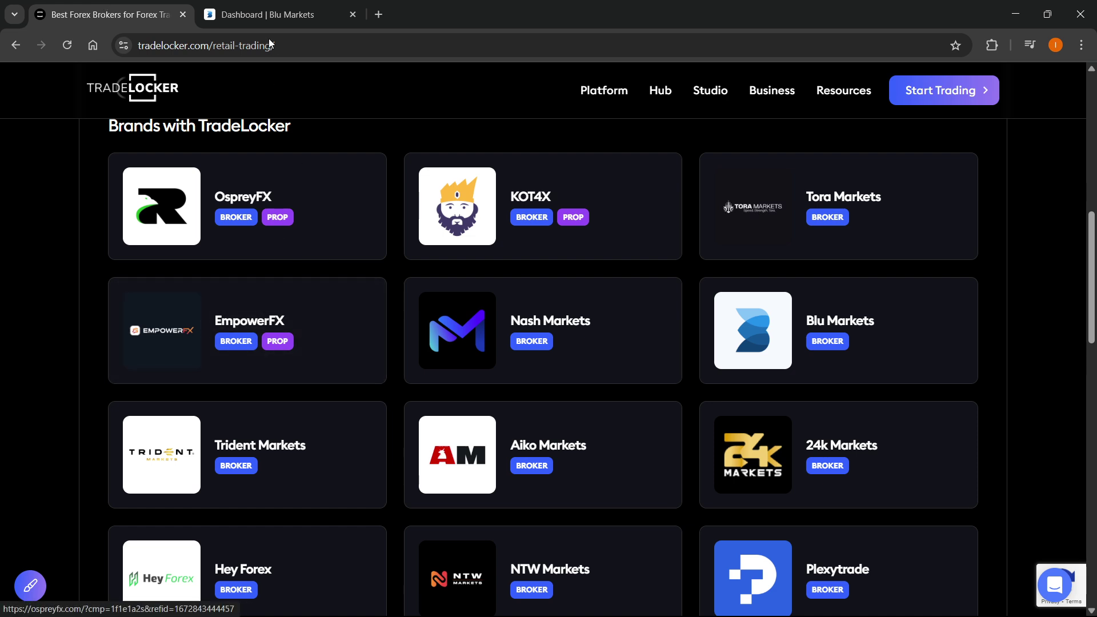
pyautogui.click(315, 4)
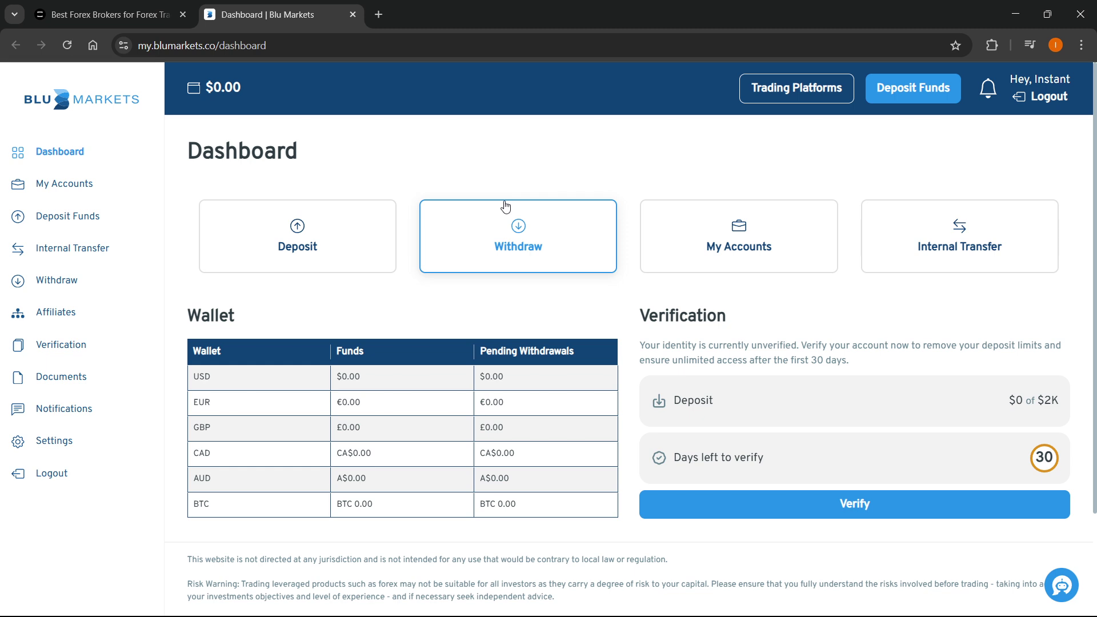
pyautogui.click(77, 186)
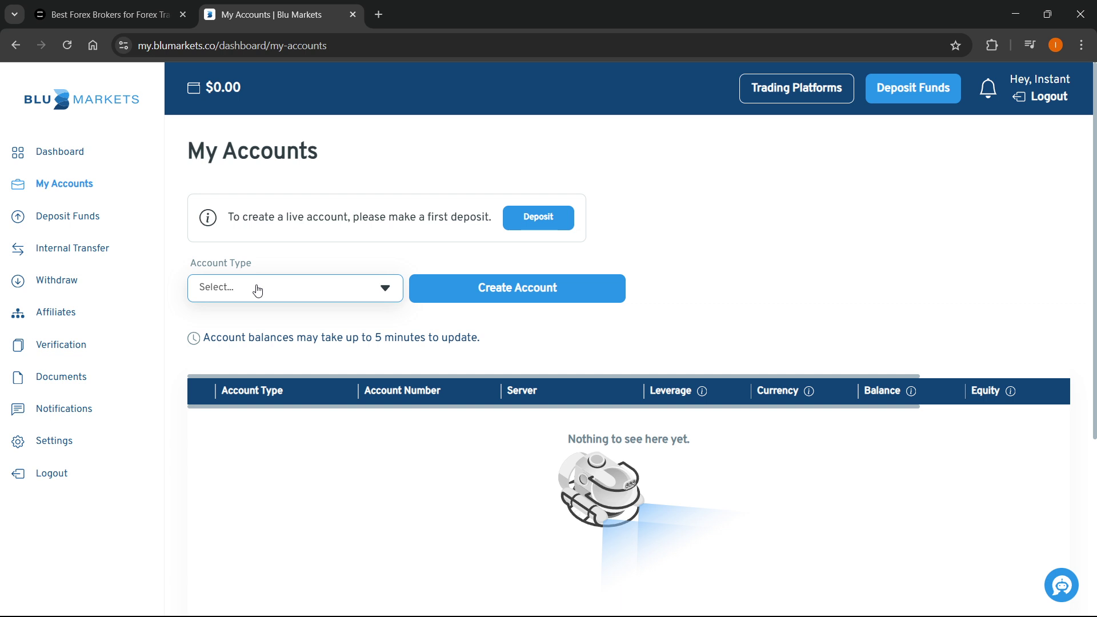
pyautogui.scroll(-1, 257, 295)
pyautogui.scroll(1, 258, 313)
# Step: Reopen the Account Type dropdown on My Accounts after a brief Make a Deposit detour
pyautogui.click(251, 294)
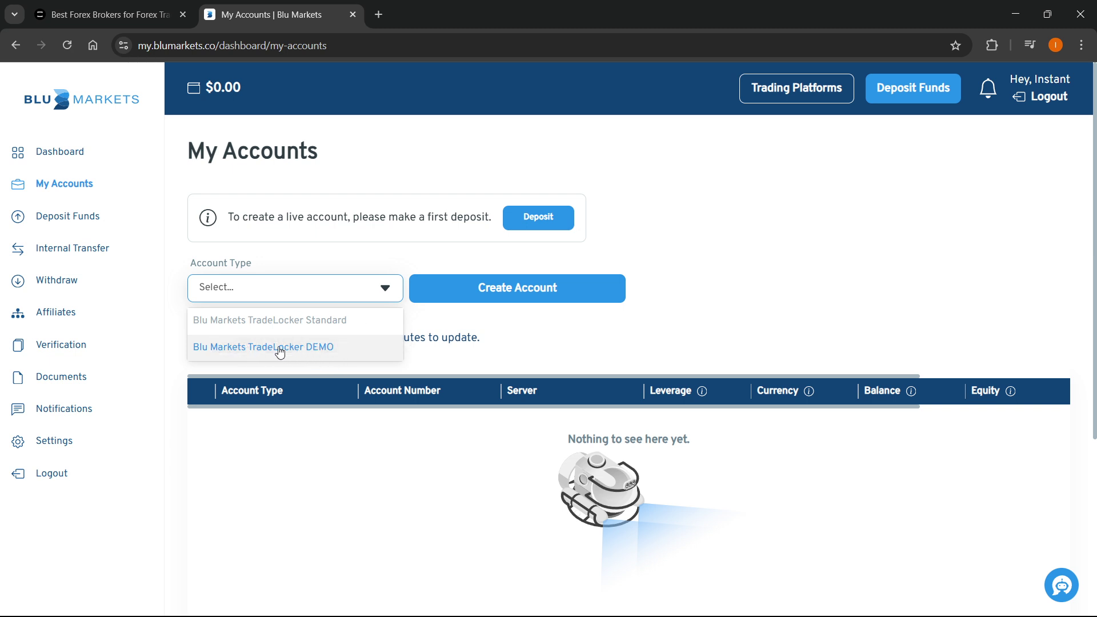
pyautogui.click(324, 319)
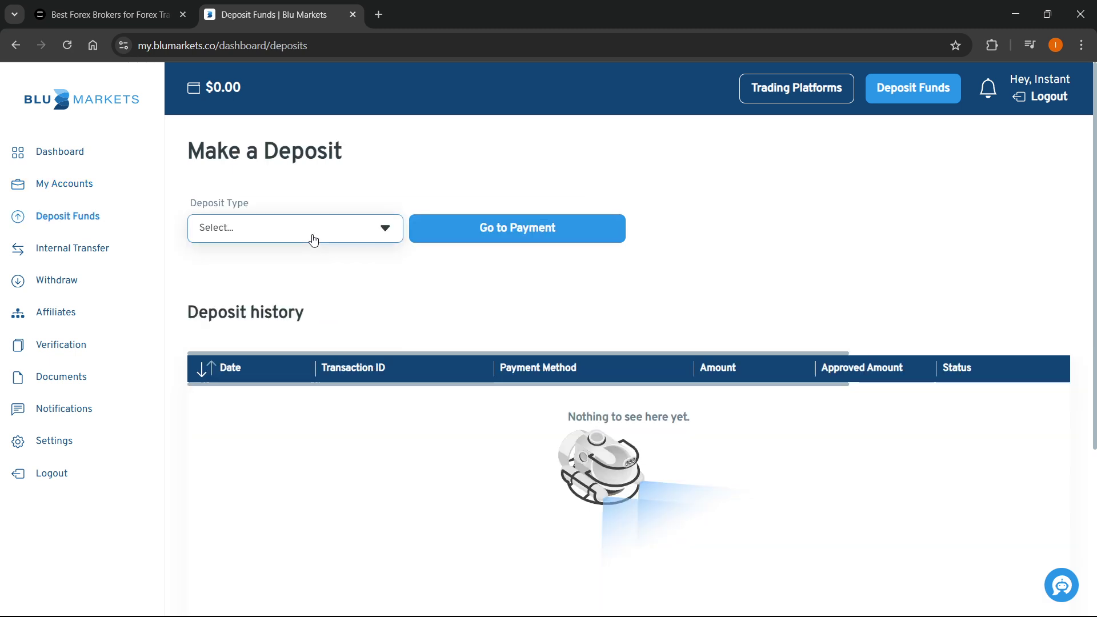
pyautogui.click(313, 240)
pyautogui.click(308, 202)
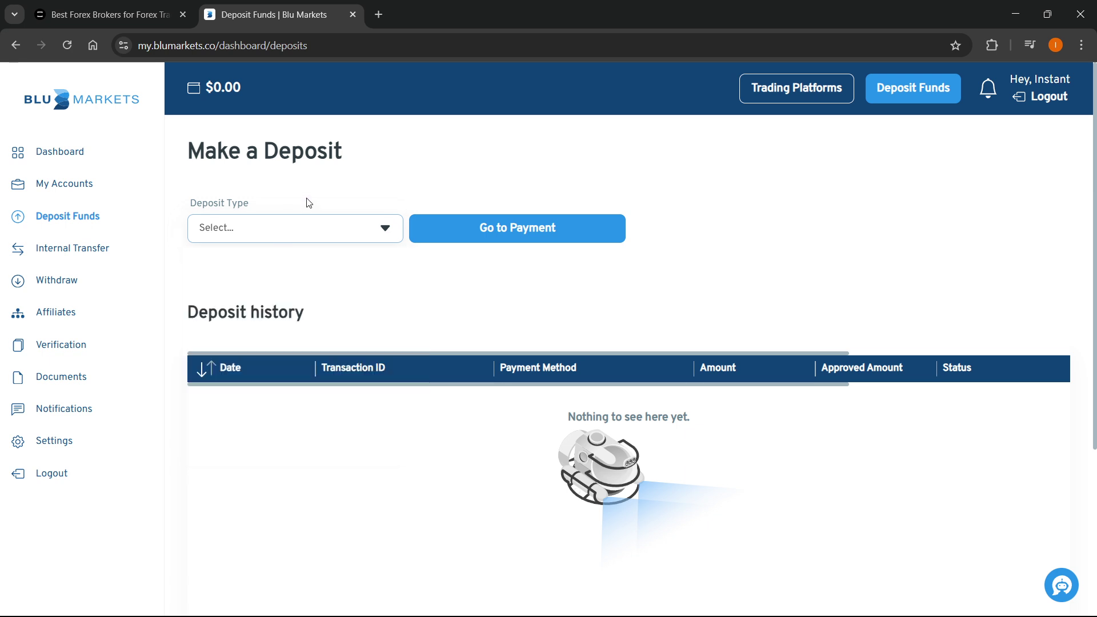
pyautogui.click(110, 196)
pyautogui.click(314, 293)
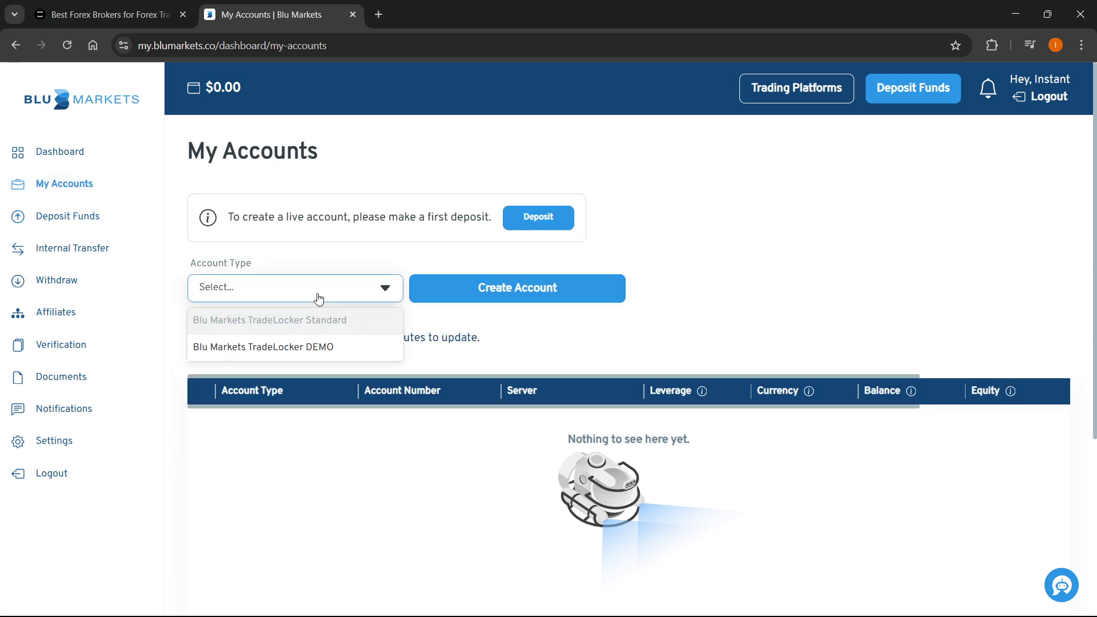
# Step: Select Blu Markets TradeLocker DEMO with USD currency, leverage 50 and 3000 balance
pyautogui.click(292, 348)
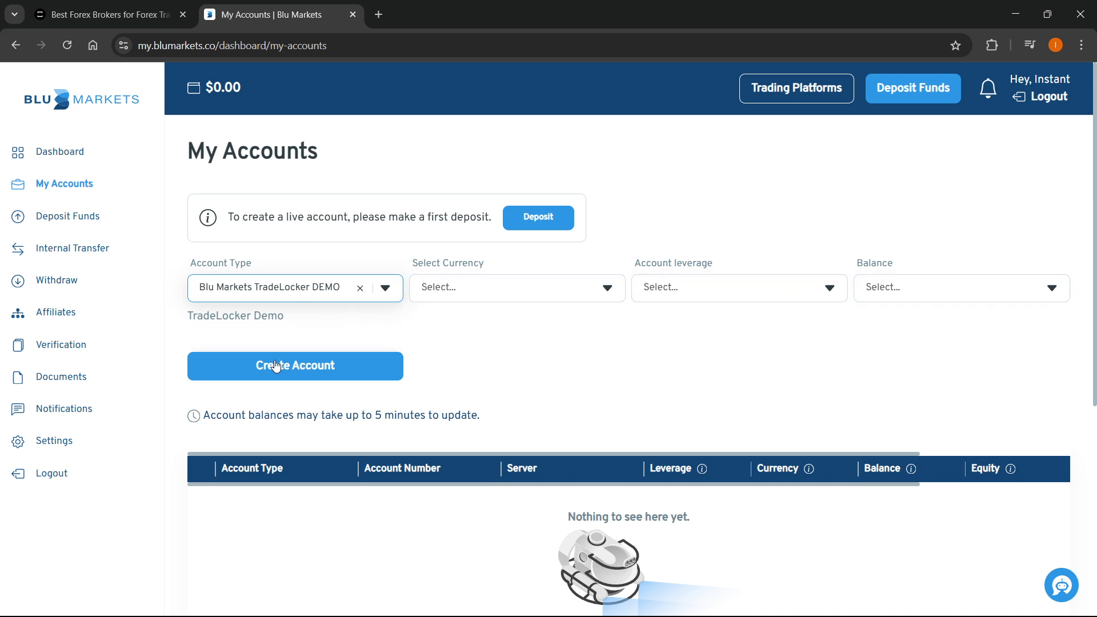
pyautogui.click(528, 293)
pyautogui.click(474, 321)
pyautogui.click(744, 286)
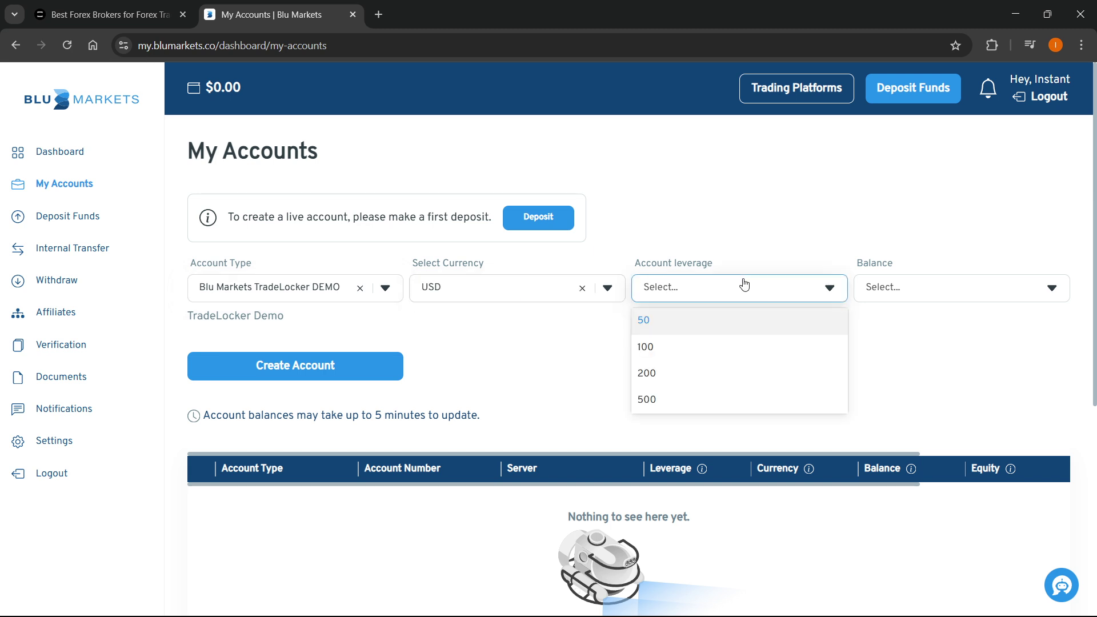
pyautogui.click(685, 323)
pyautogui.click(939, 289)
pyautogui.click(891, 425)
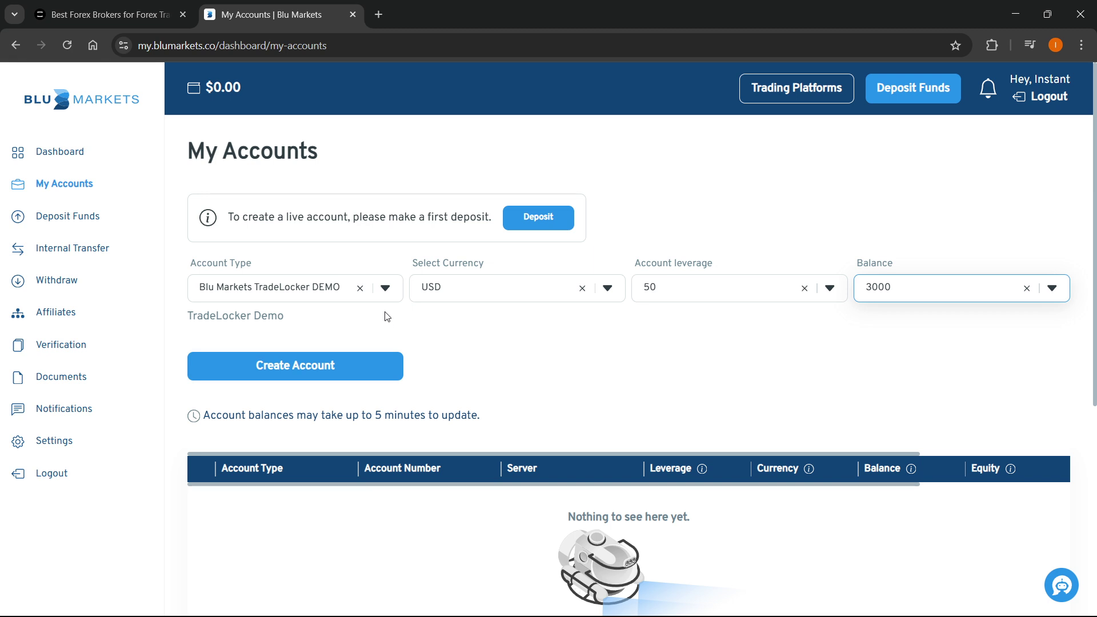
pyautogui.scroll(-1, 385, 314)
pyautogui.scroll(1, 385, 314)
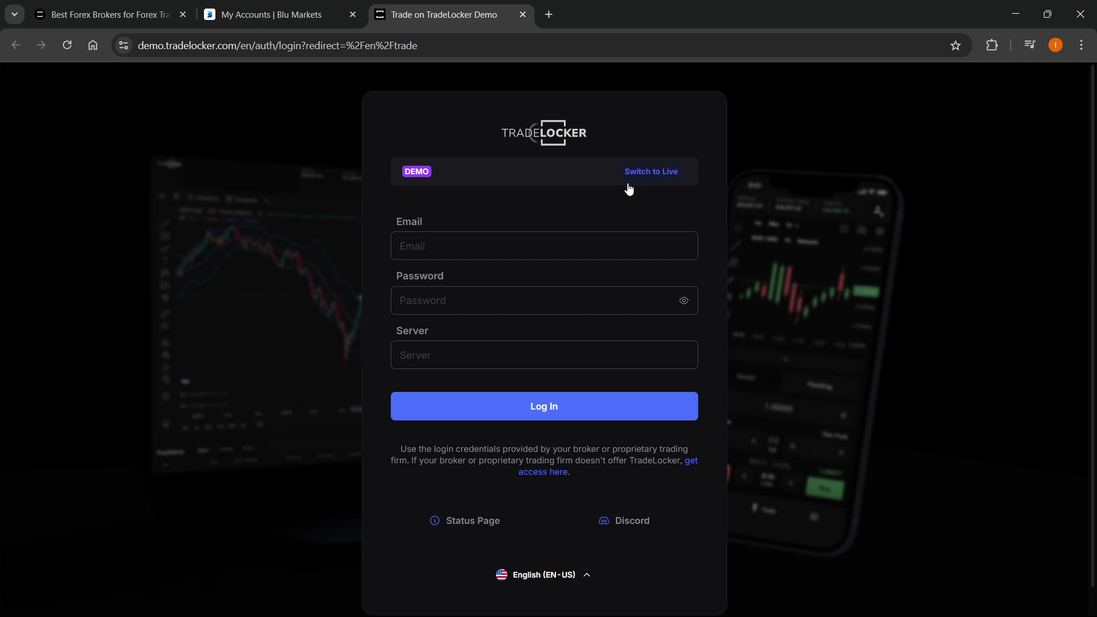
# Step: Switch the TradeLocker login to Live and back to Demo
pyautogui.click(650, 174)
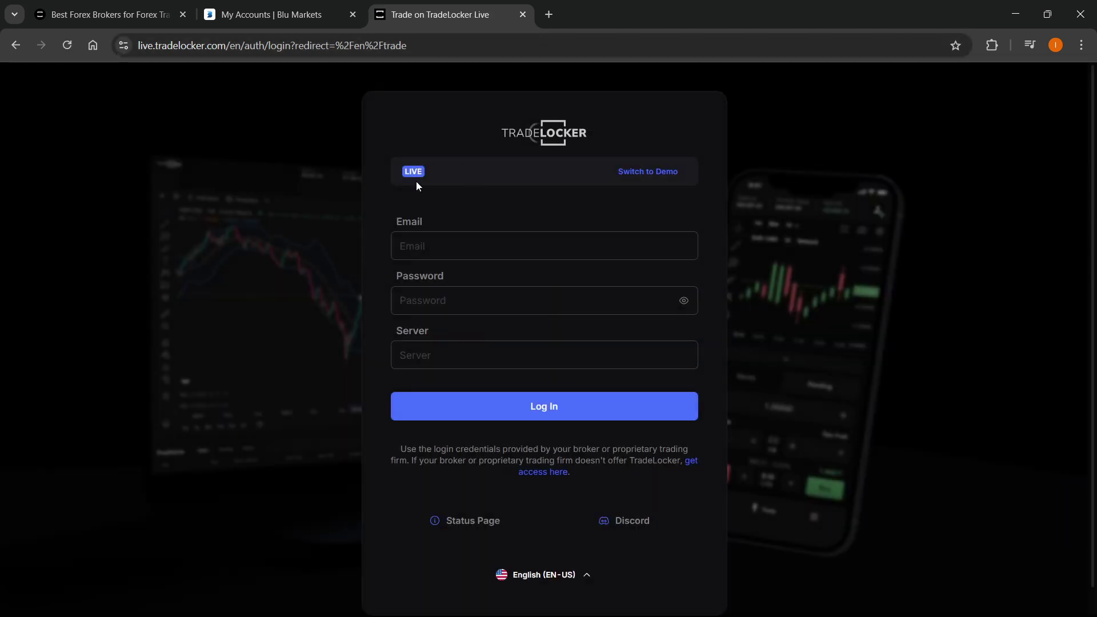
pyautogui.click(651, 174)
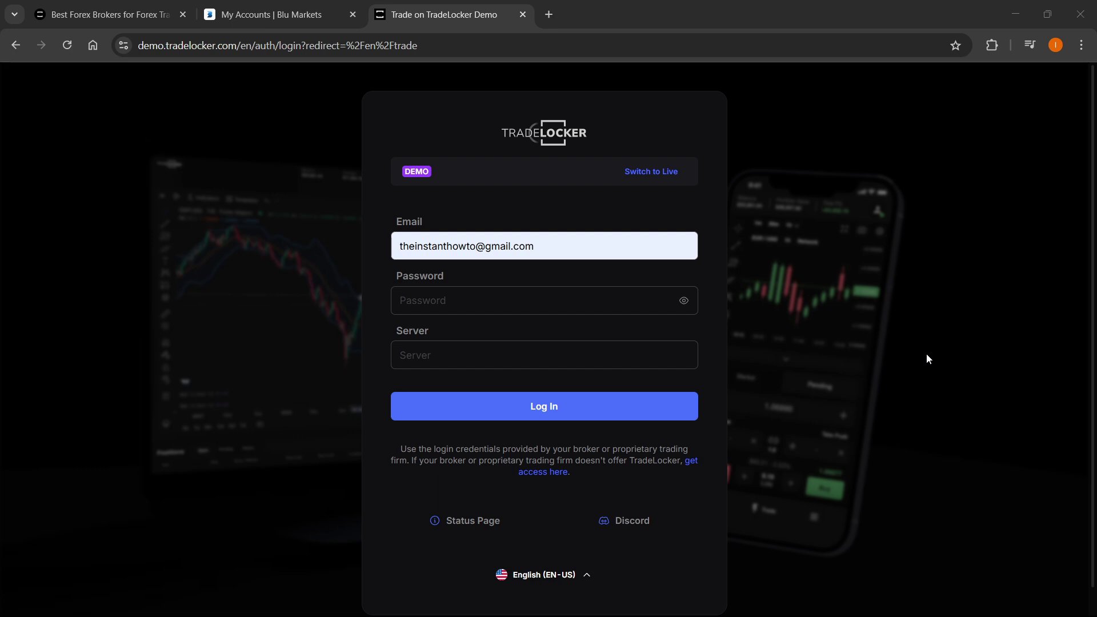
# Step: Paste the password and BLU-DEMO server into the demo login and sign in
pyautogui.click(563, 306)
pyautogui.hotkey('ctrl', 'v')
pyautogui.click(487, 362)
pyautogui.write('BLU-DEMO')
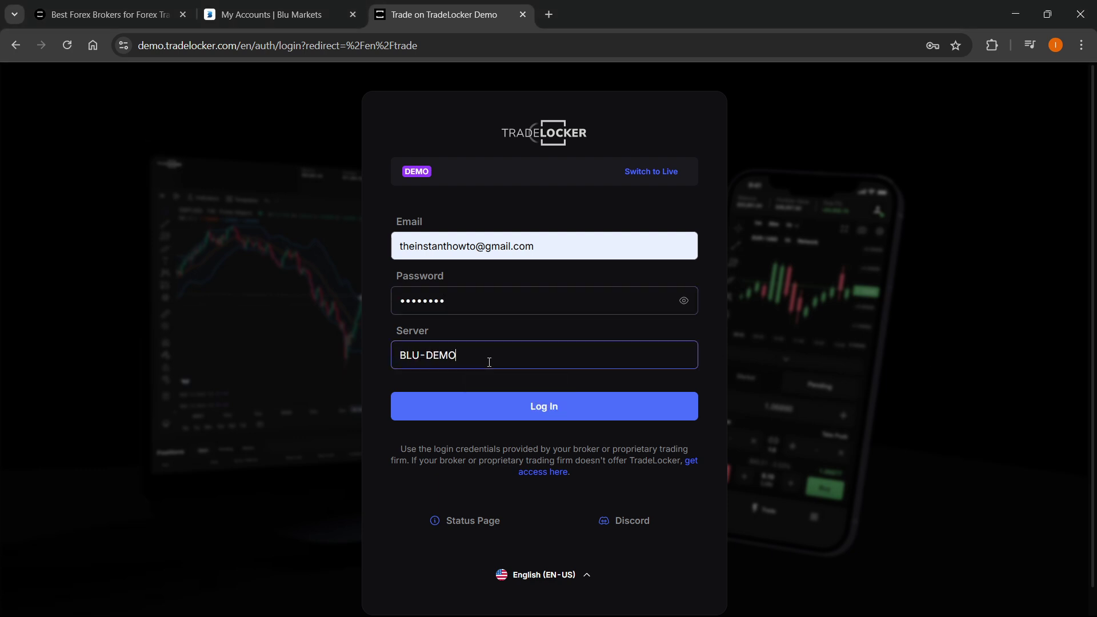
pyautogui.click(538, 409)
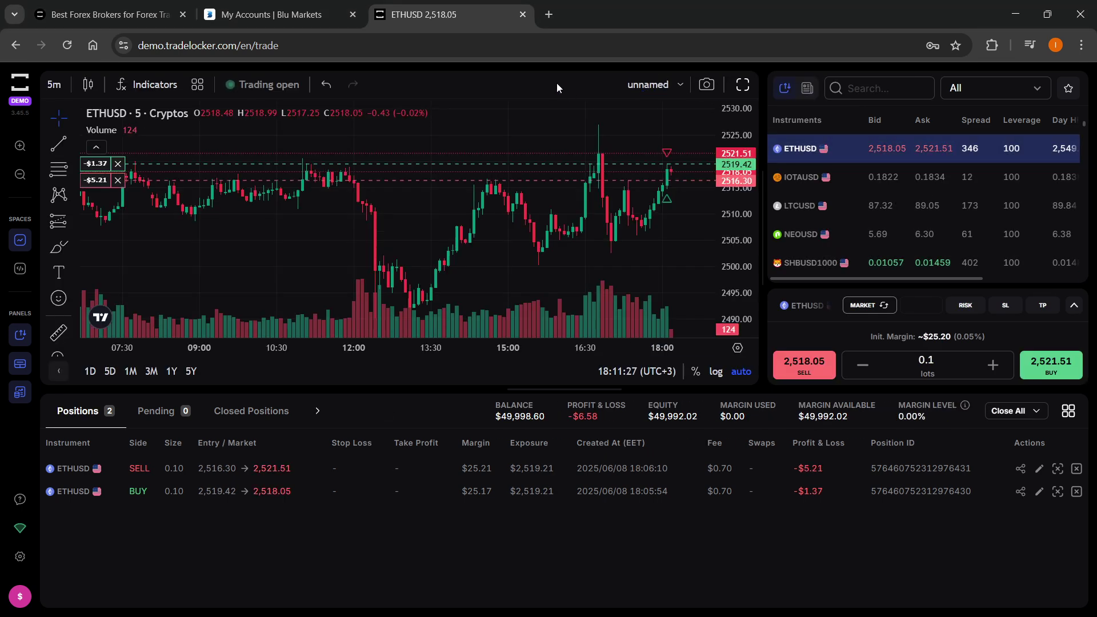
# Step: Check the Blu Markets My Accounts tab, then return to the ETHUSD trading tab
pyautogui.click(328, 4)
pyautogui.click(456, 10)
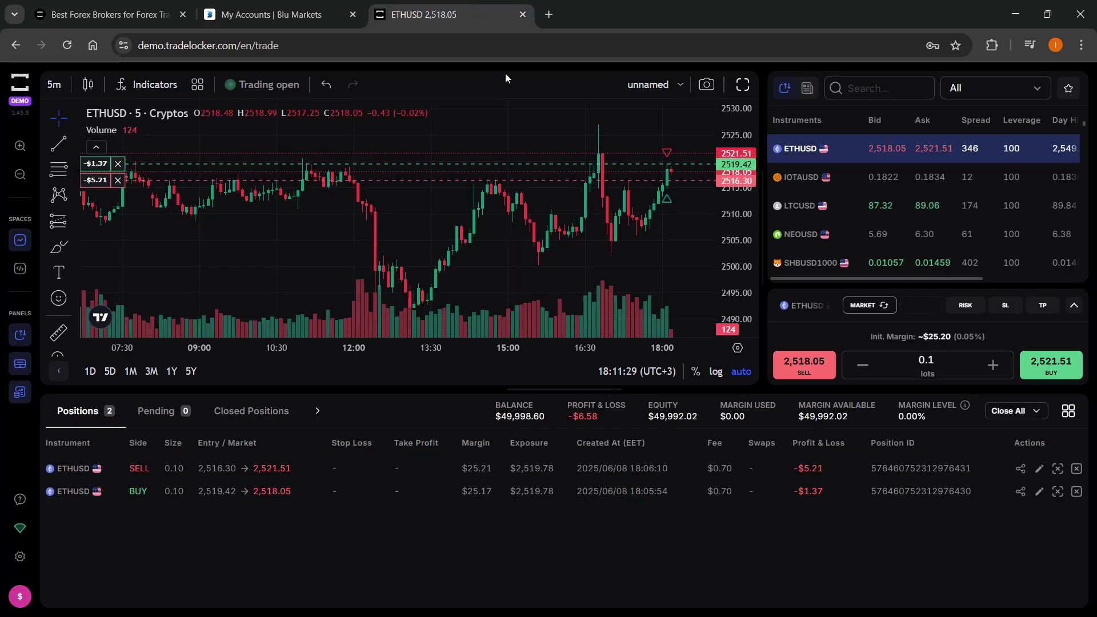